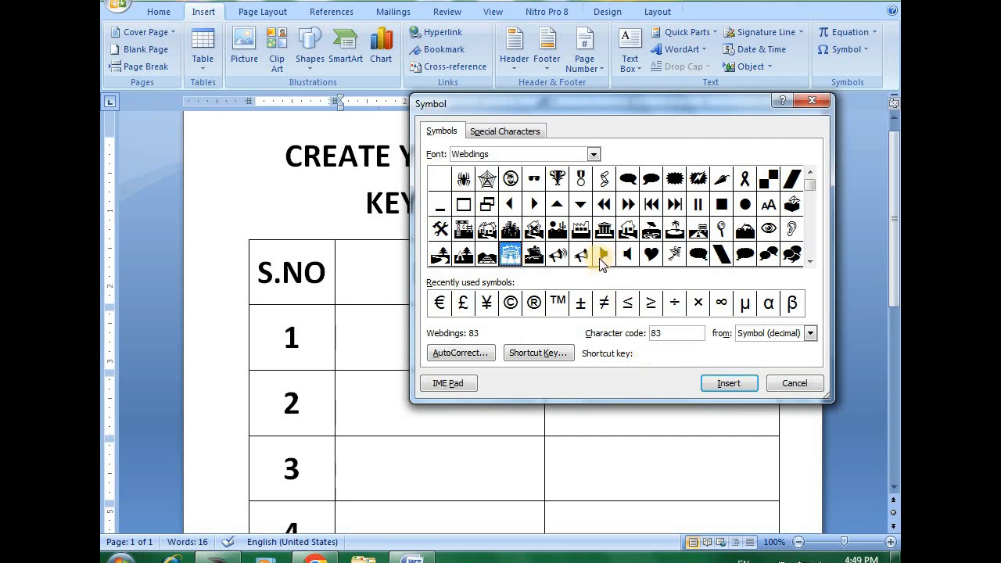
pyautogui.click(555, 229)
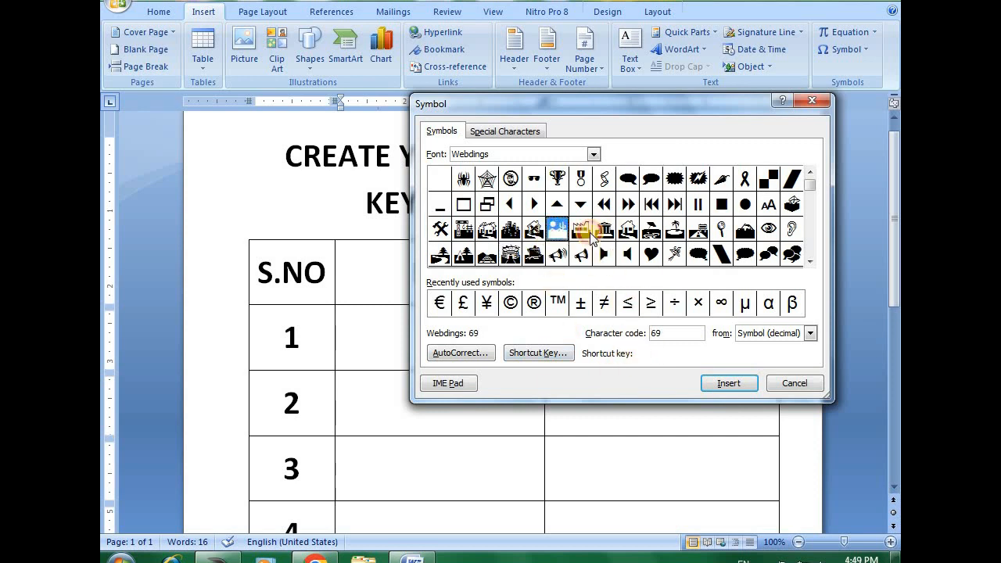
pyautogui.click(628, 228)
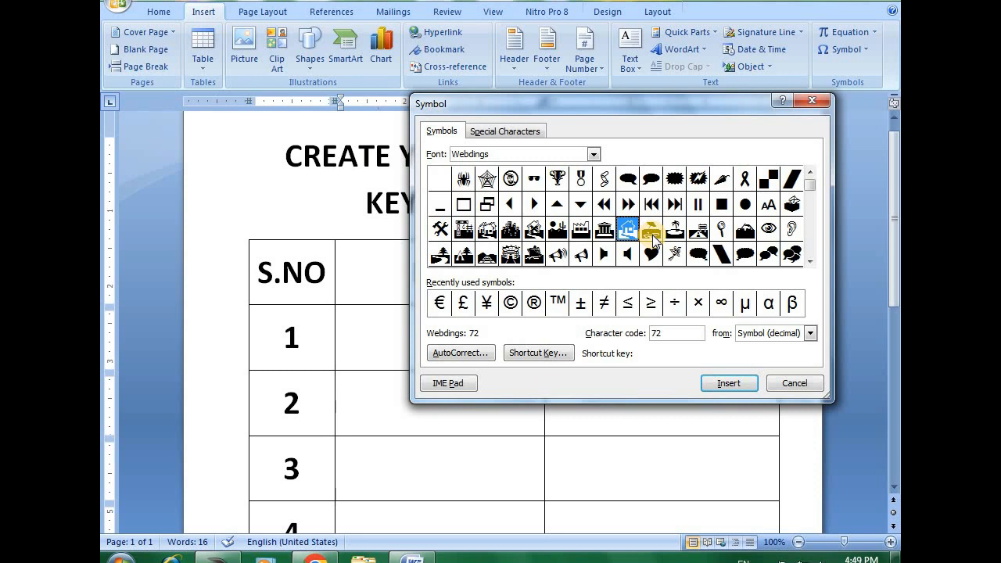
pyautogui.click(485, 229)
pyautogui.click(628, 230)
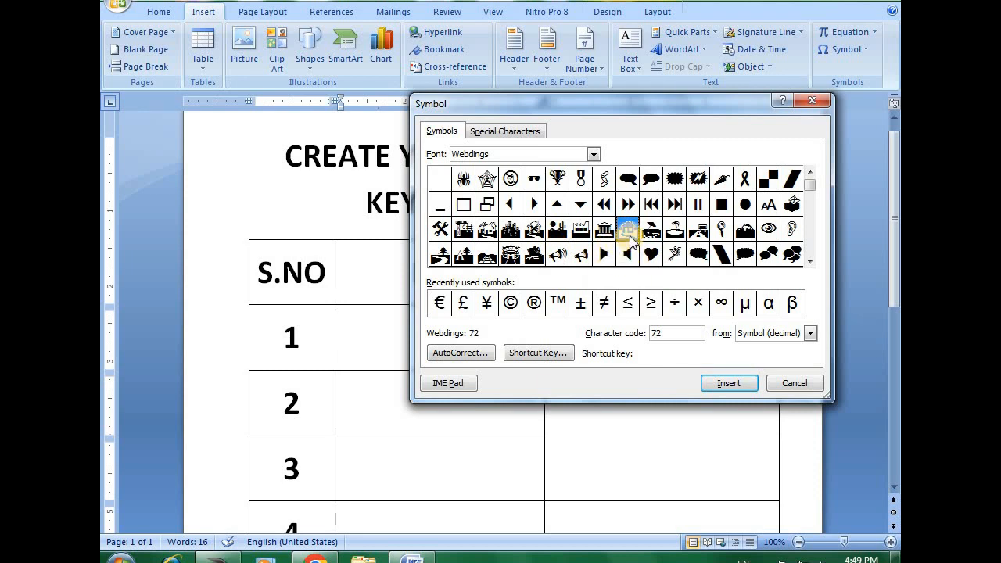
# - Assign the shortcut Ctrl+Num - to the Webdings spider symbol (code 33), saving it in New Microsoft Office Word Document
pyautogui.click(463, 179)
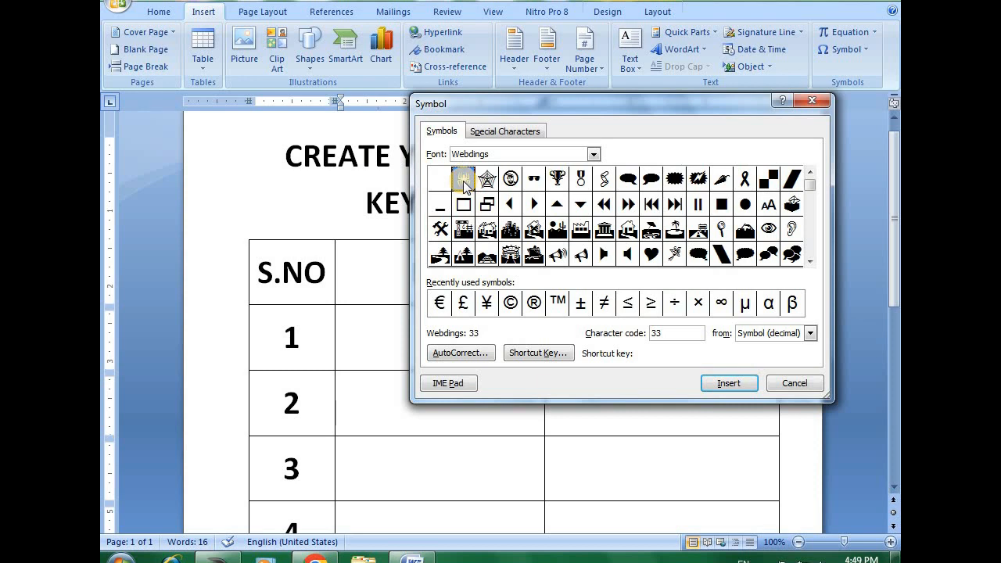
pyautogui.moveTo(634, 106); pyautogui.dragTo(699, 79)
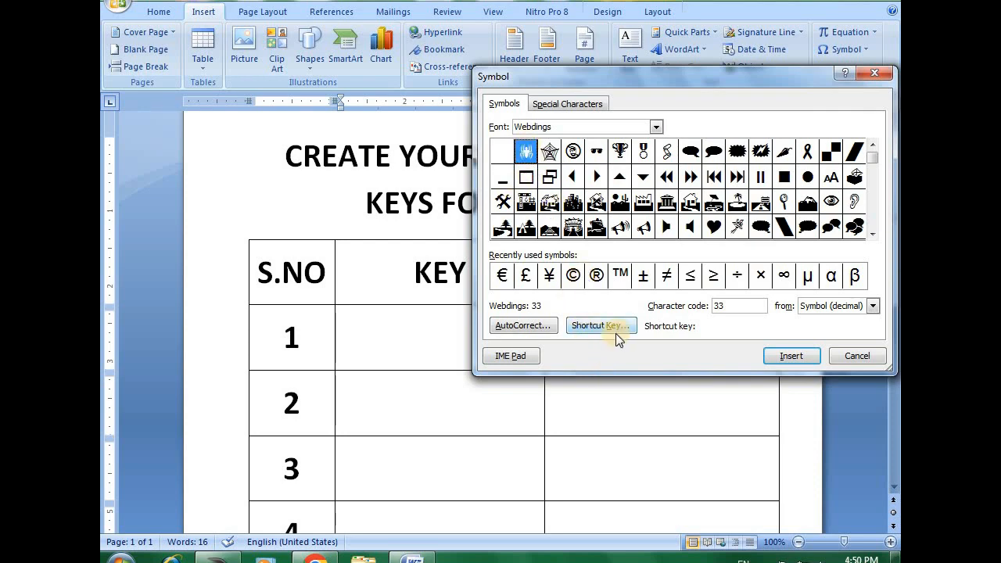
pyautogui.click(616, 331)
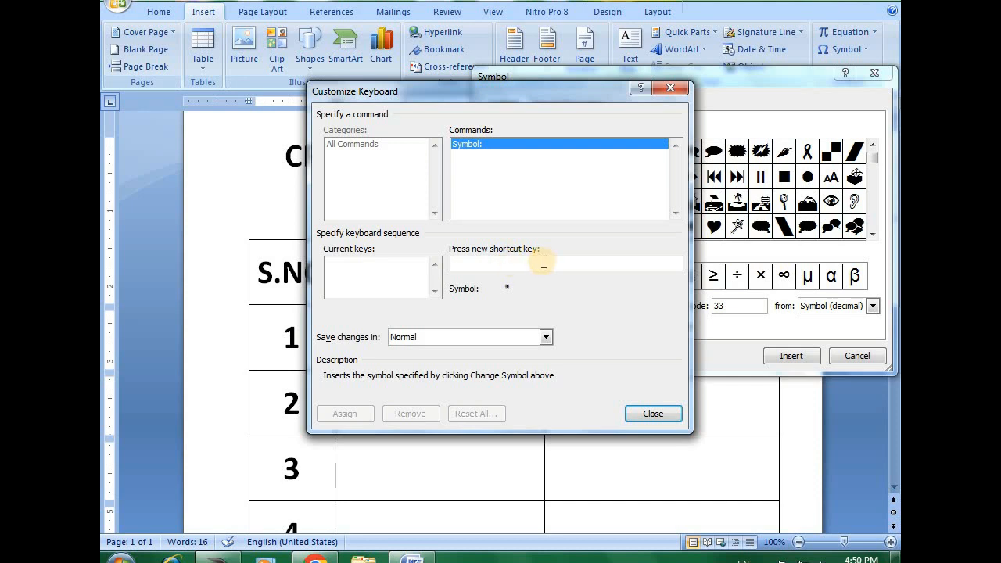
pyautogui.press('ctrl+KP_Subtract')
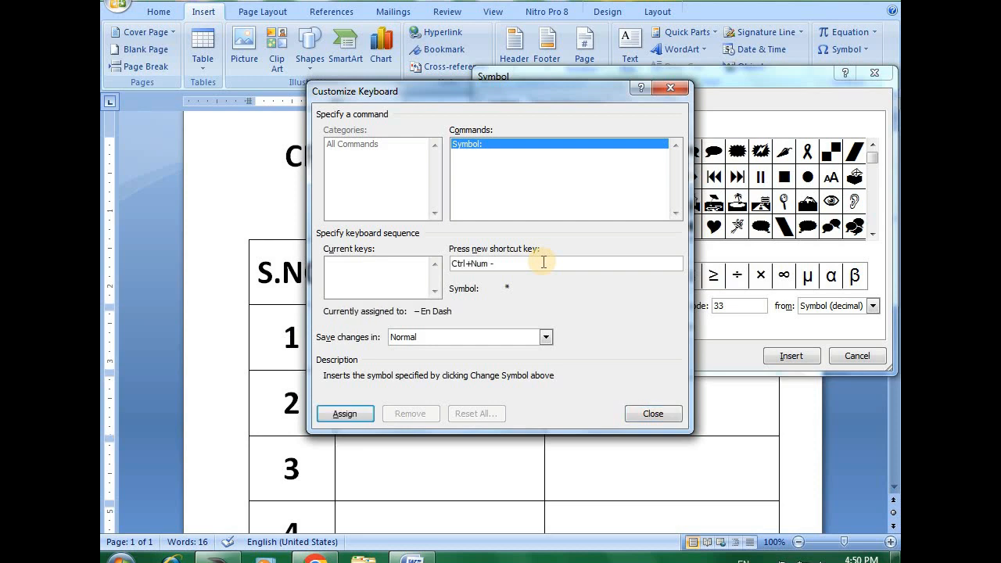
pyautogui.click(499, 338)
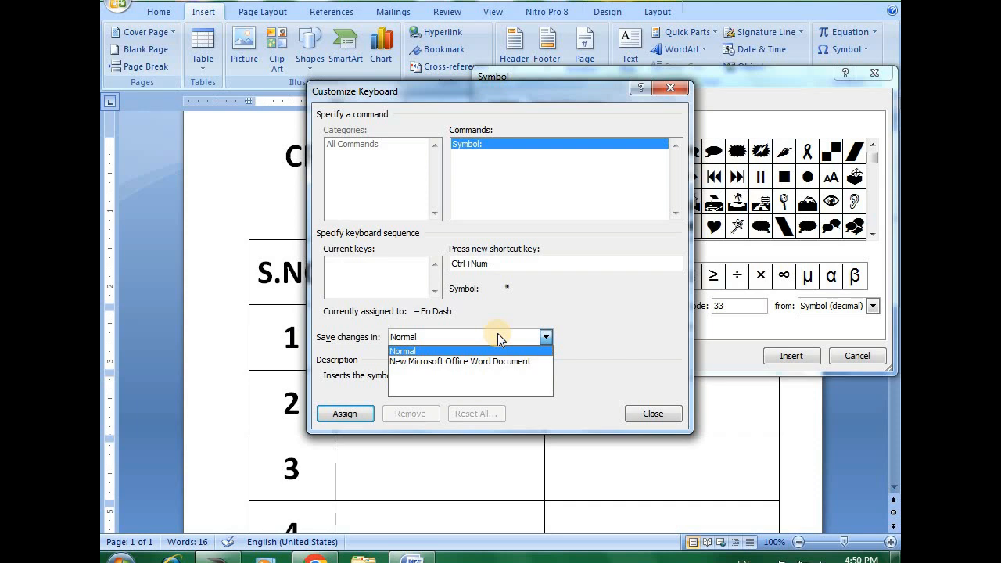
pyautogui.click(438, 362)
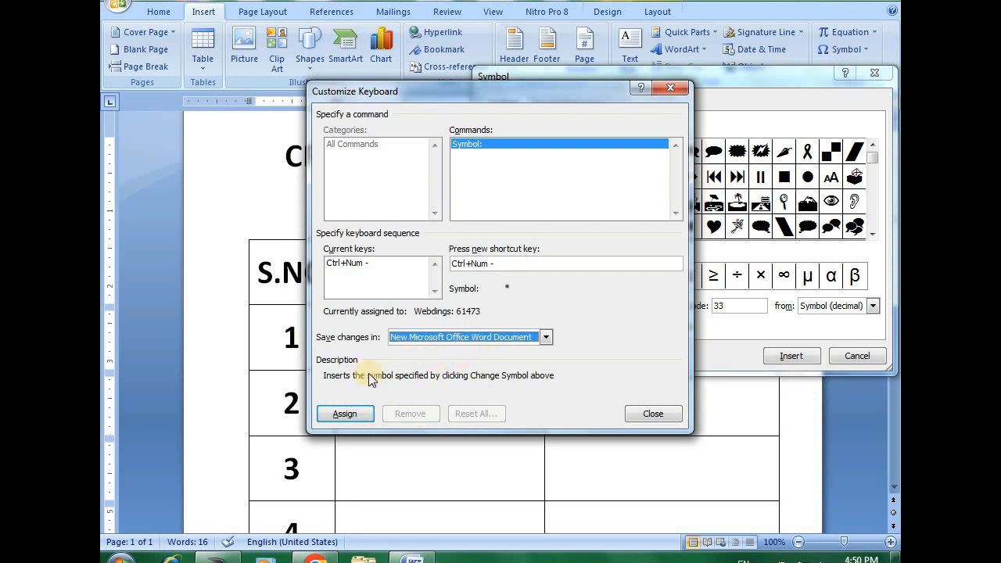
pyautogui.click(345, 414)
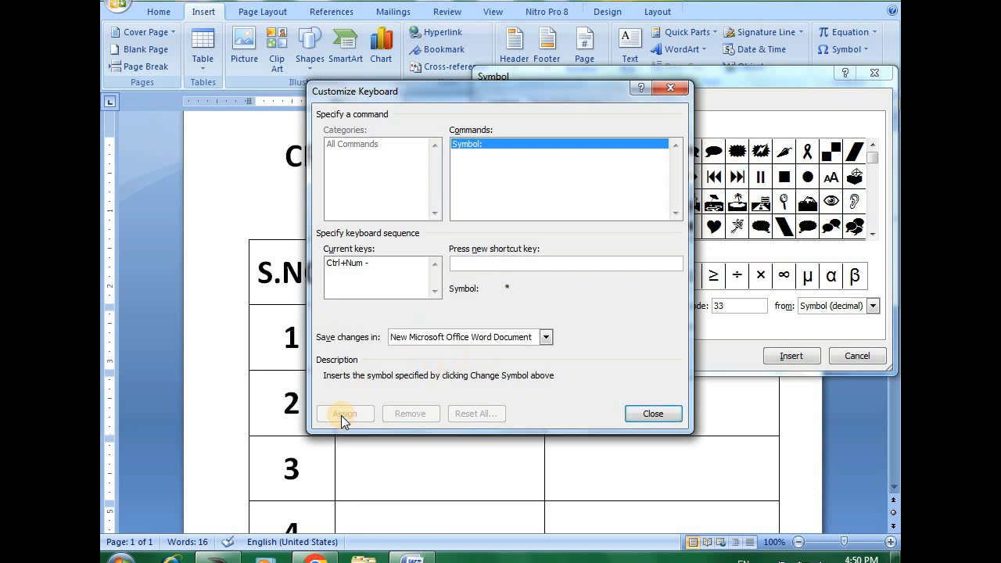
pyautogui.click(653, 414)
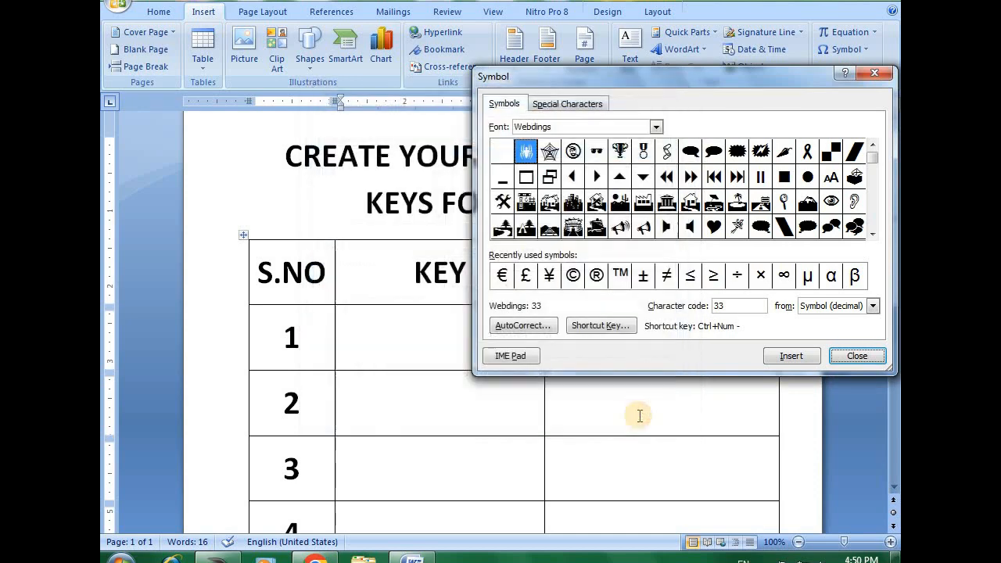
pyautogui.click(858, 357)
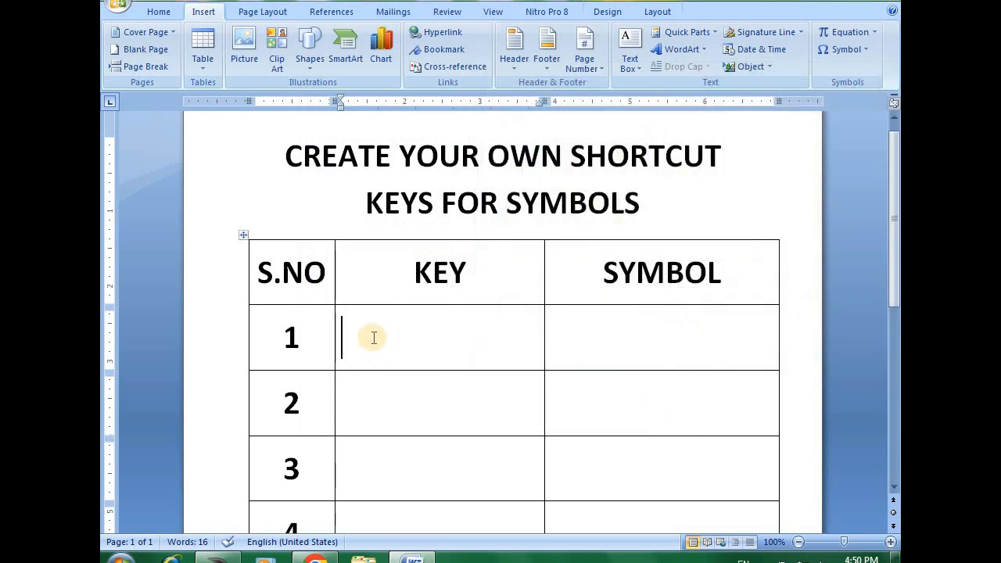
# - Insert the spider into row 1's SYMBOL cell using its assigned shortcut, and enter "Ctrl+ -" in that row's KEY cell
pyautogui.click(693, 335)
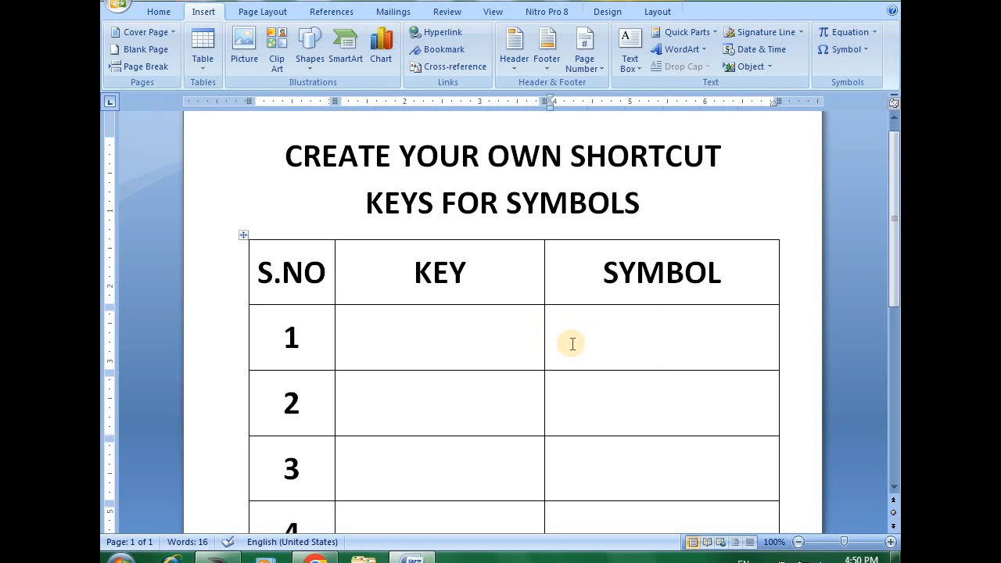
pyautogui.hotkey('alt', '1')
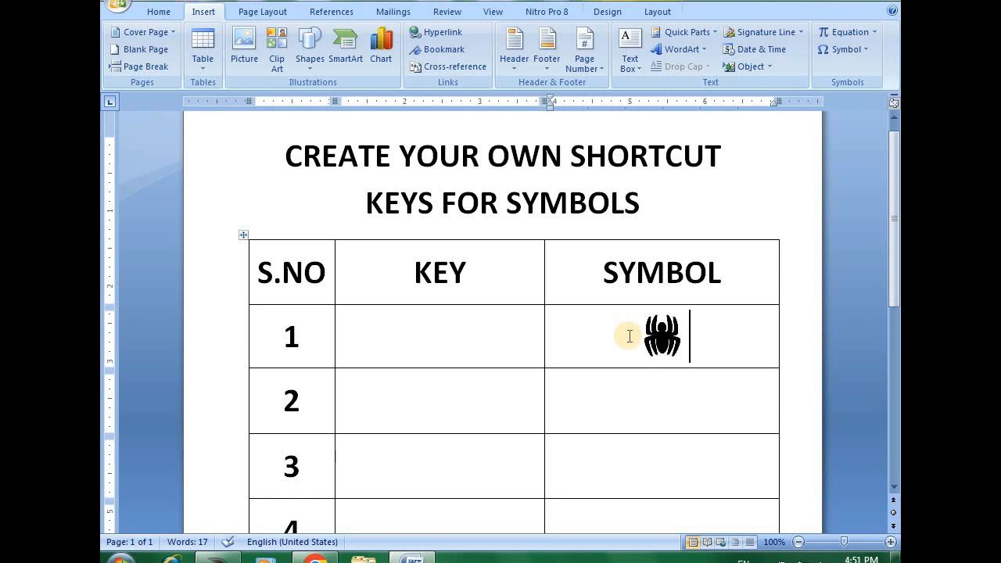
pyautogui.click(422, 335)
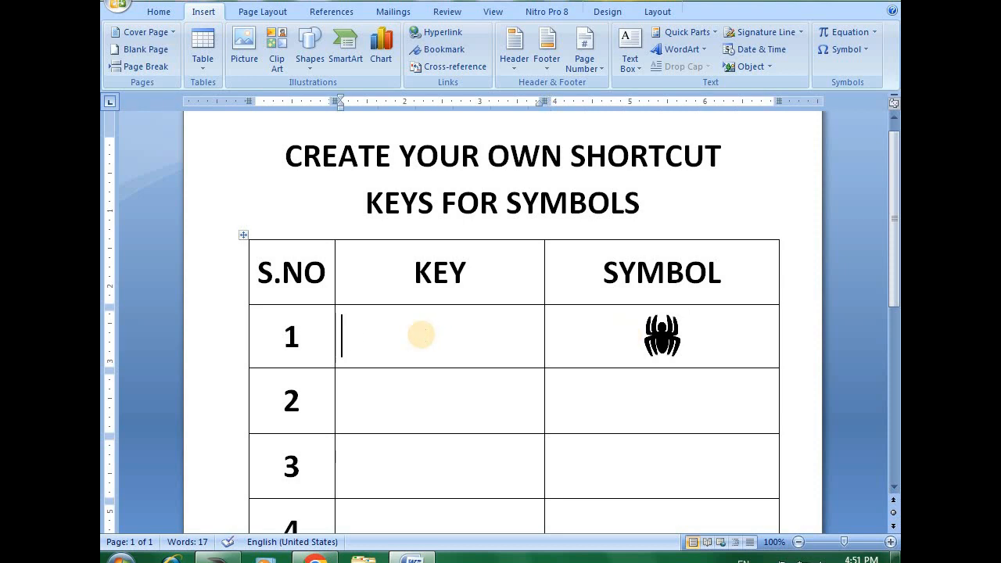
pyautogui.write('ctrl')
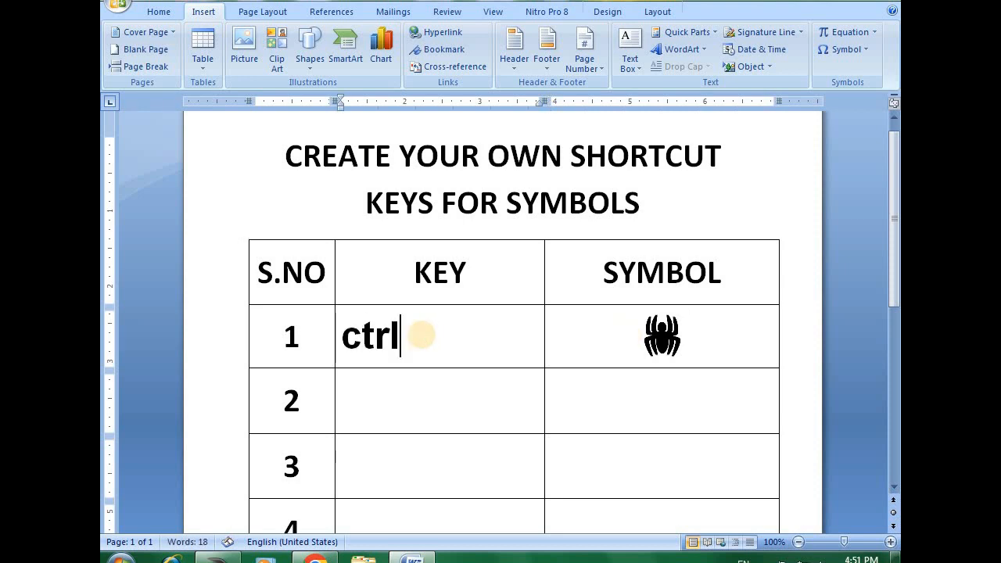
pyautogui.write('+')
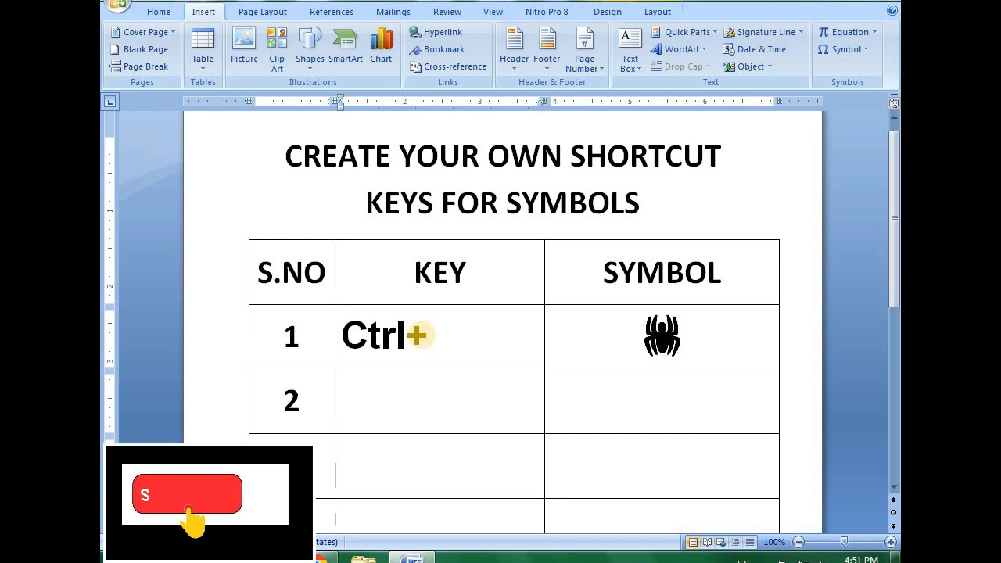
pyautogui.write(' -')
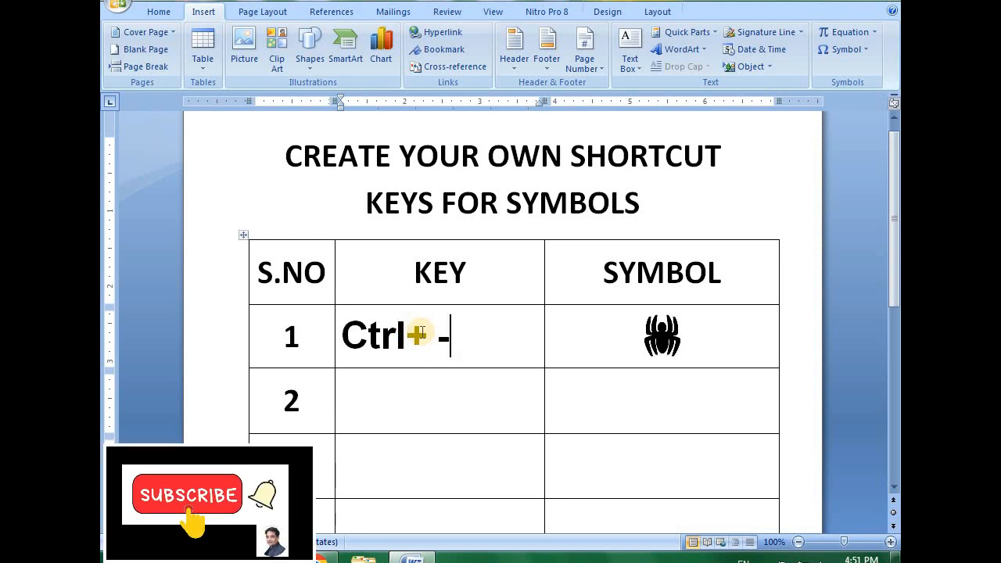
# - Test the spider's custom shortcut in row 2's SYMBOL cell and delete the inserted symbol
pyautogui.click(649, 401)
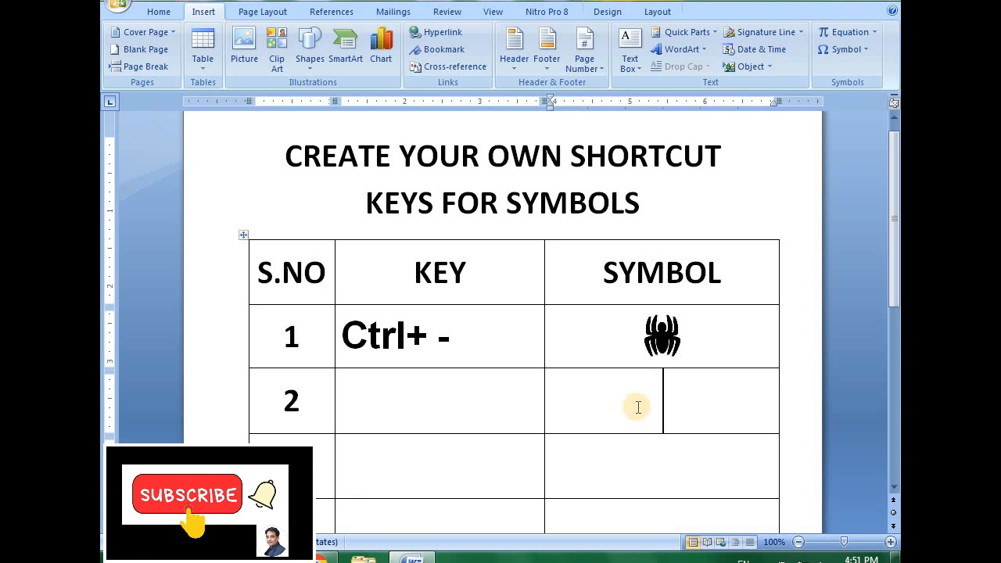
pyautogui.hotkey('ctrl', '-')
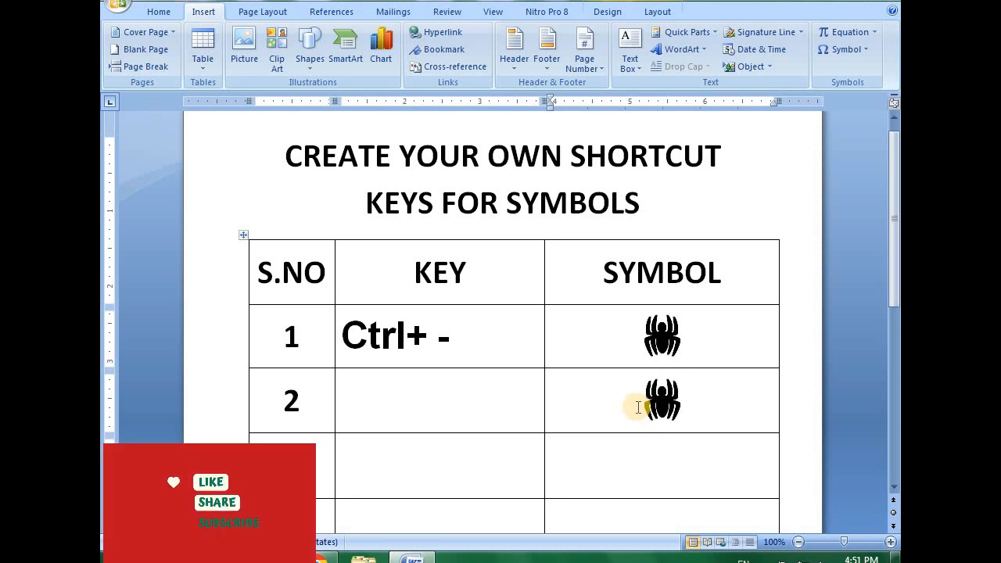
pyautogui.press('BackSpace')
# - With row 2's KEY cell active, open the full symbol list and set its font to Webdings
pyautogui.click(477, 394)
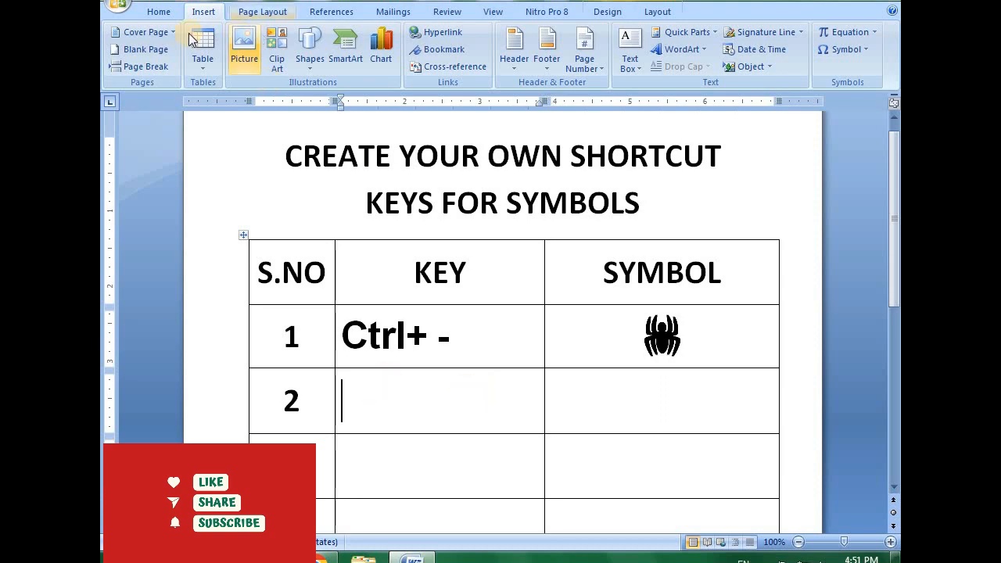
pyautogui.click(857, 54)
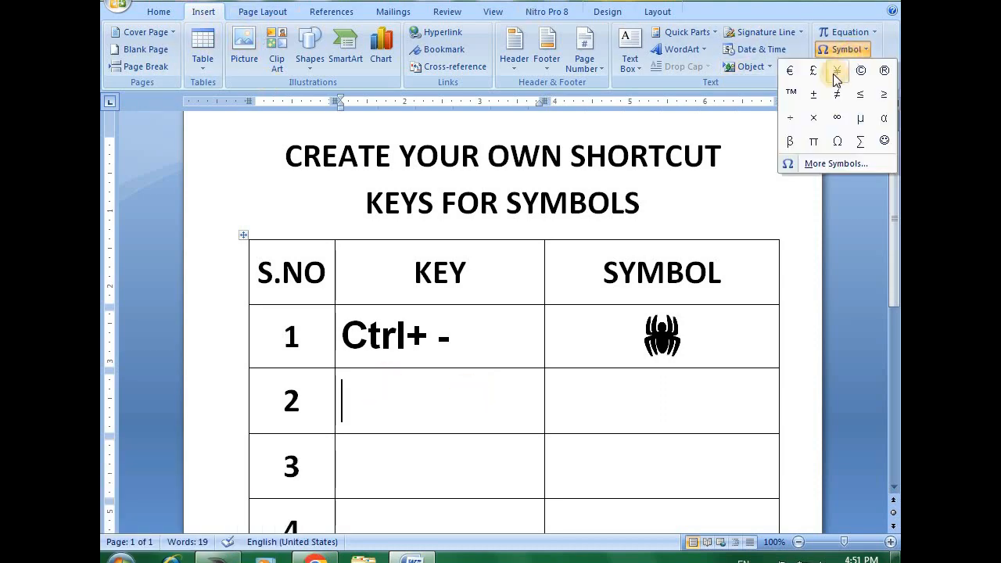
pyautogui.click(831, 164)
pyautogui.click(657, 128)
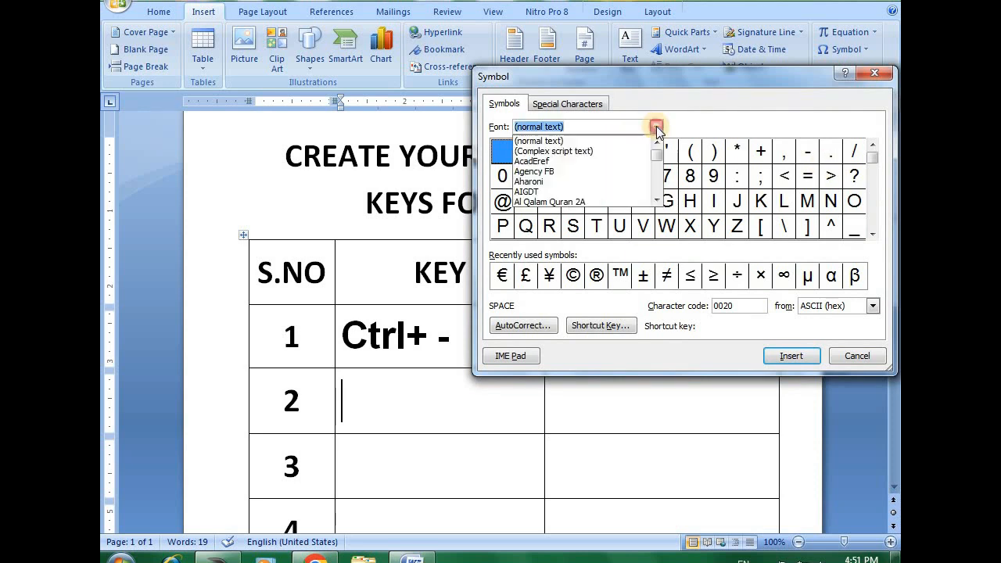
pyautogui.moveTo(657, 154); pyautogui.dragTo(661, 177)
pyautogui.click(657, 144)
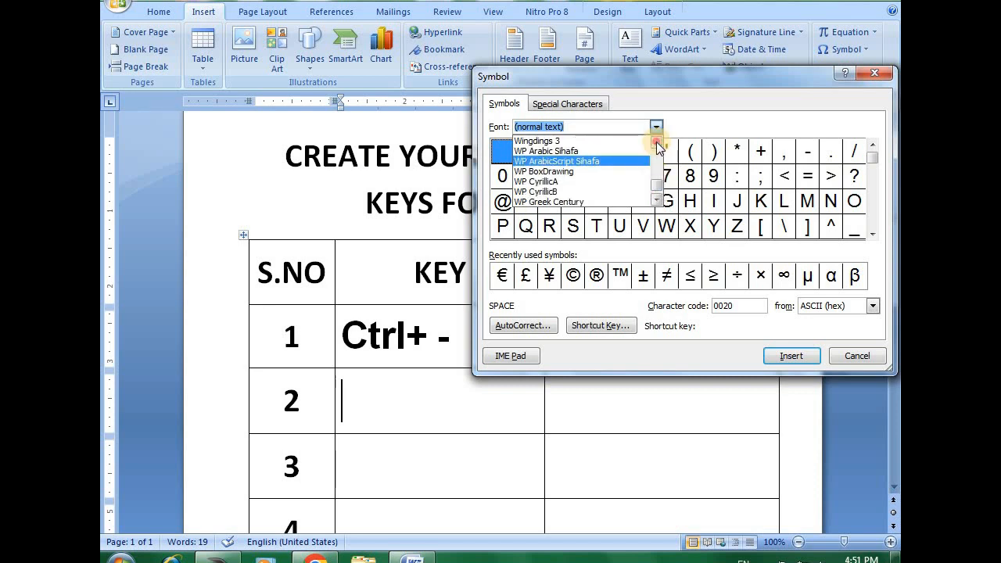
pyautogui.click(657, 144)
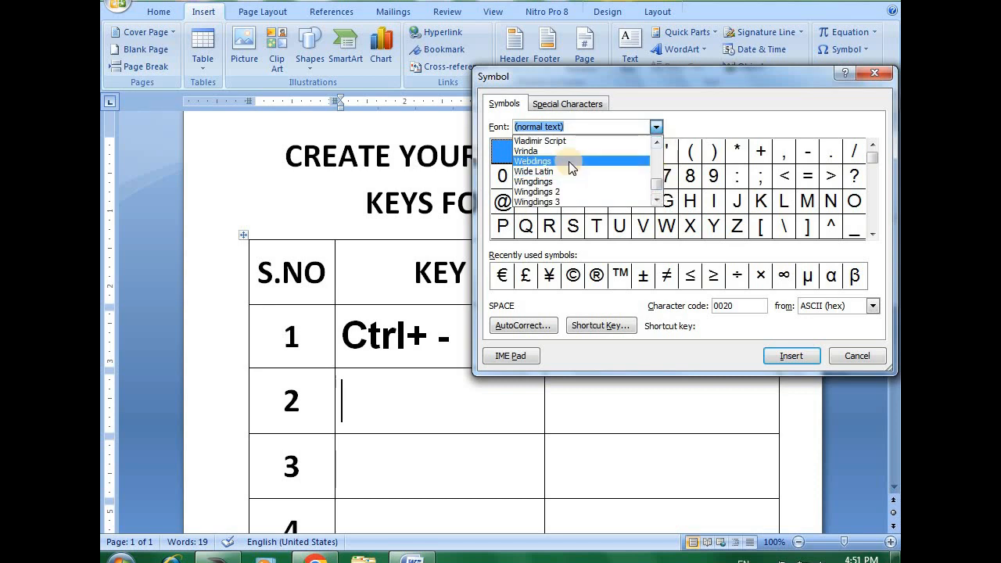
pyautogui.click(569, 161)
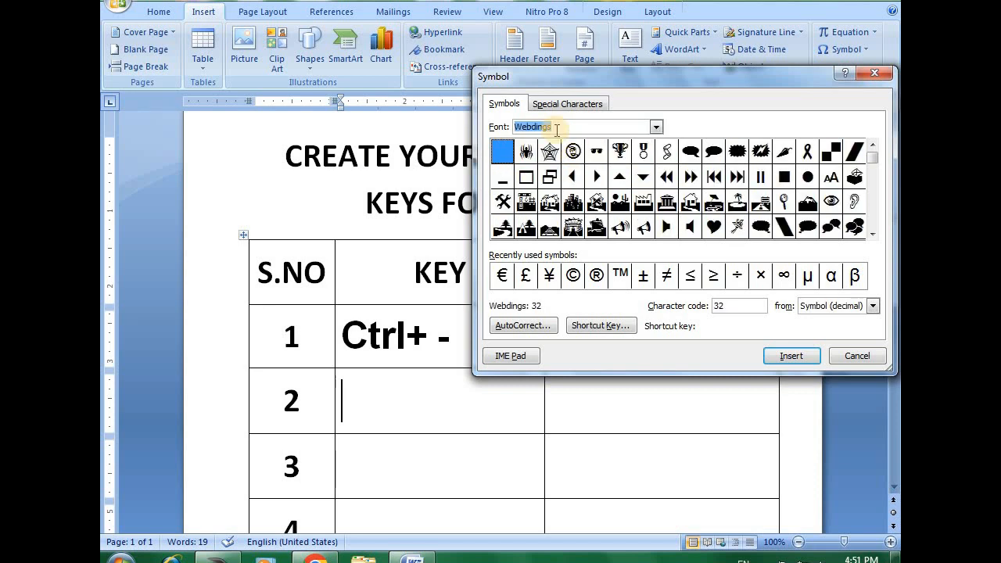
pyautogui.click(690, 202)
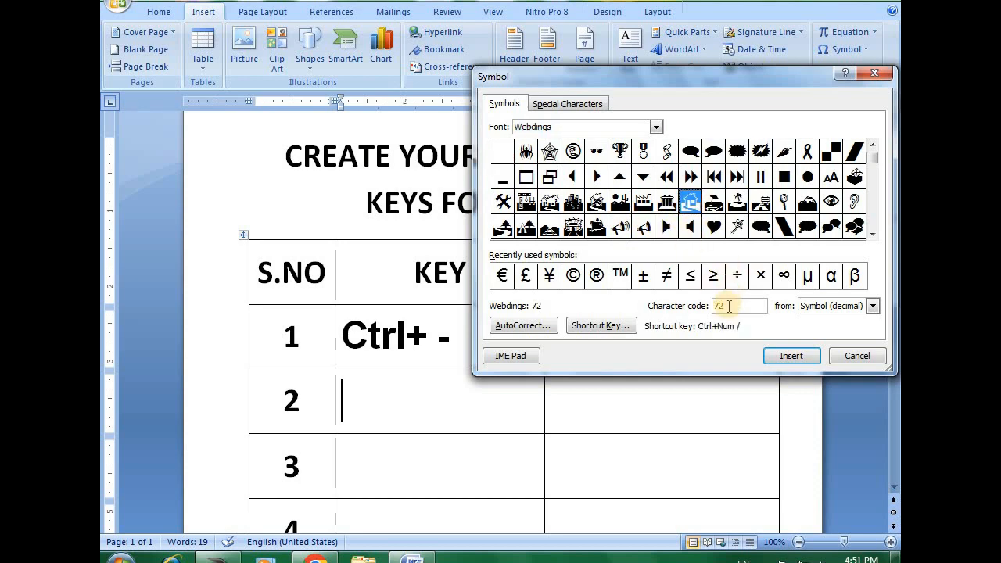
pyautogui.click(600, 325)
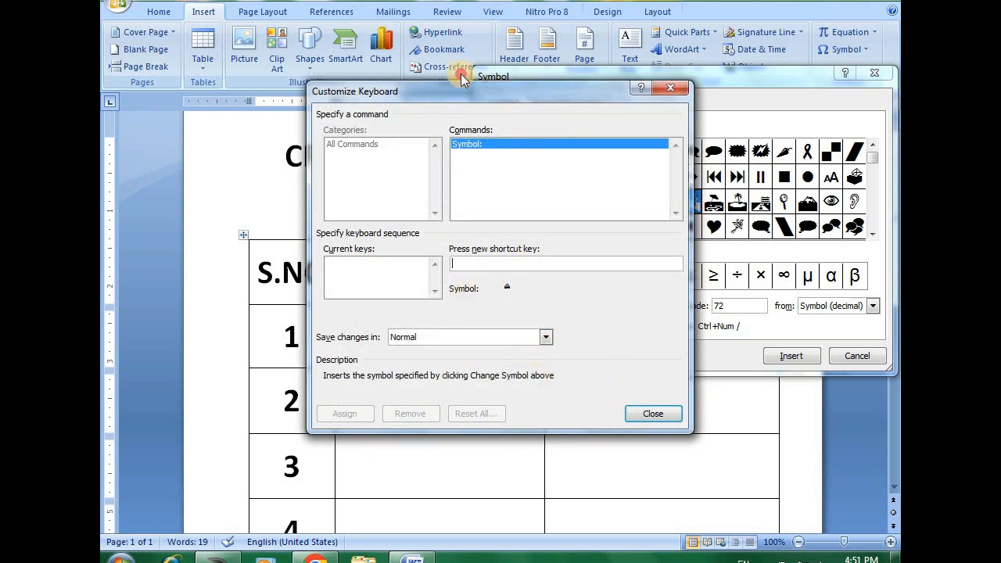
pyautogui.moveTo(534, 91); pyautogui.dragTo(413, 25)
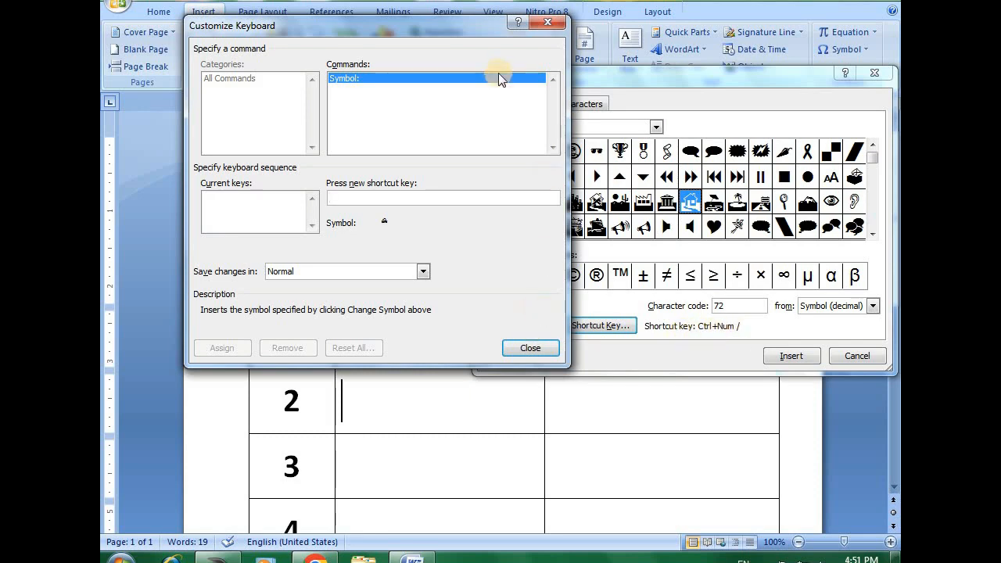
pyautogui.click(547, 22)
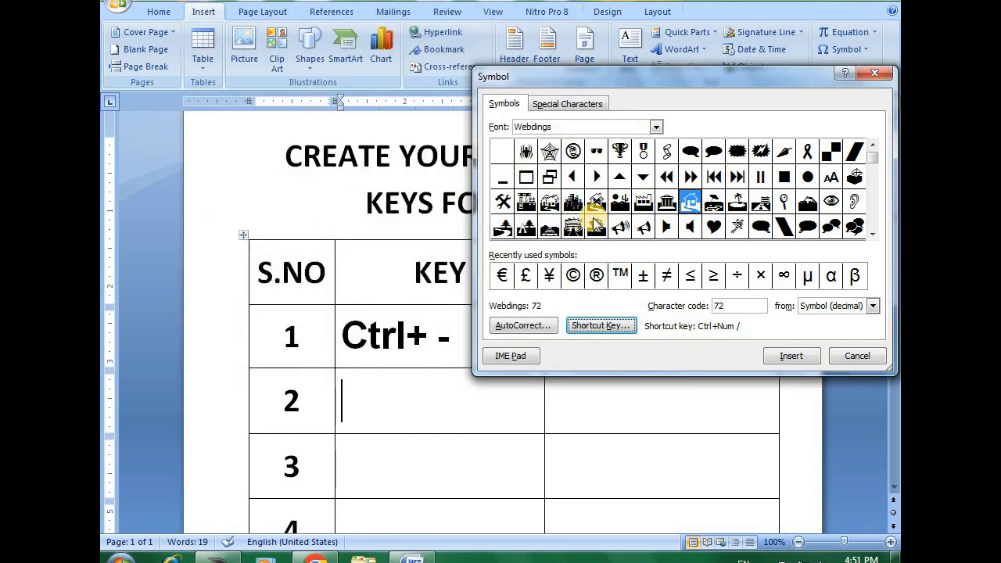
pyautogui.click(643, 201)
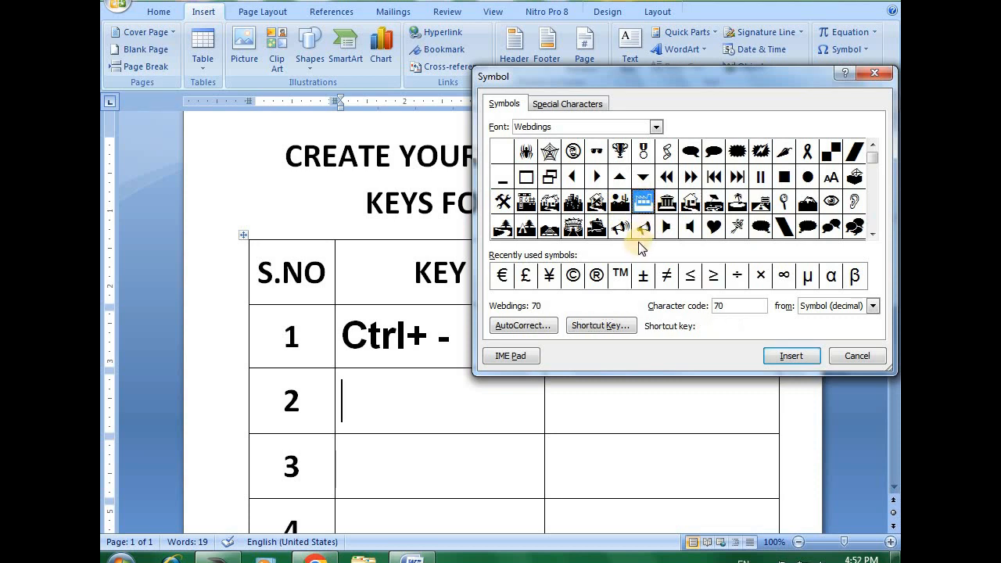
# - Assign the shortcut Ctrl+Num * to the Webdings stadium symbol (code 83), saving it in New Microsoft Office Word Document, and close the symbol list
pyautogui.click(573, 227)
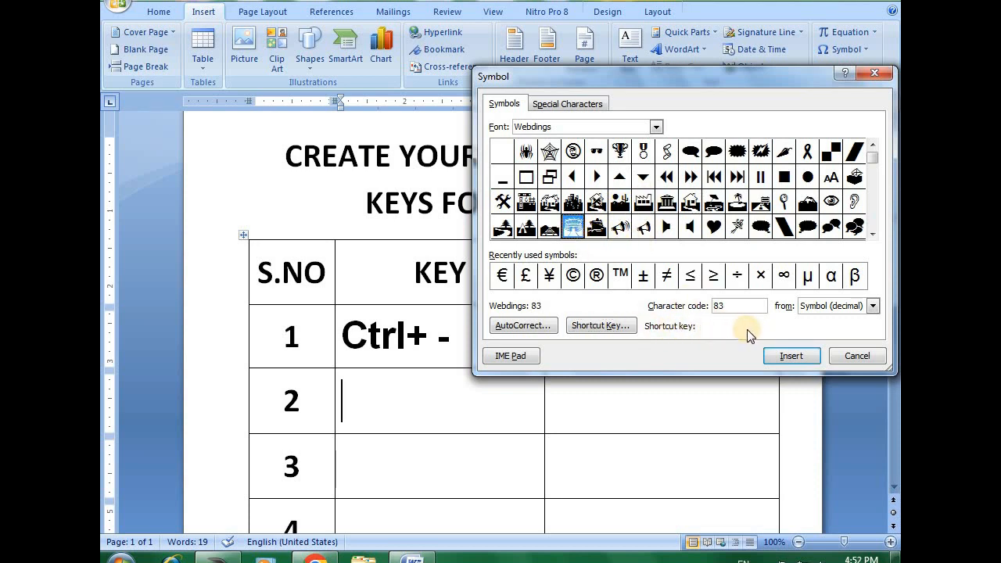
pyautogui.click(599, 327)
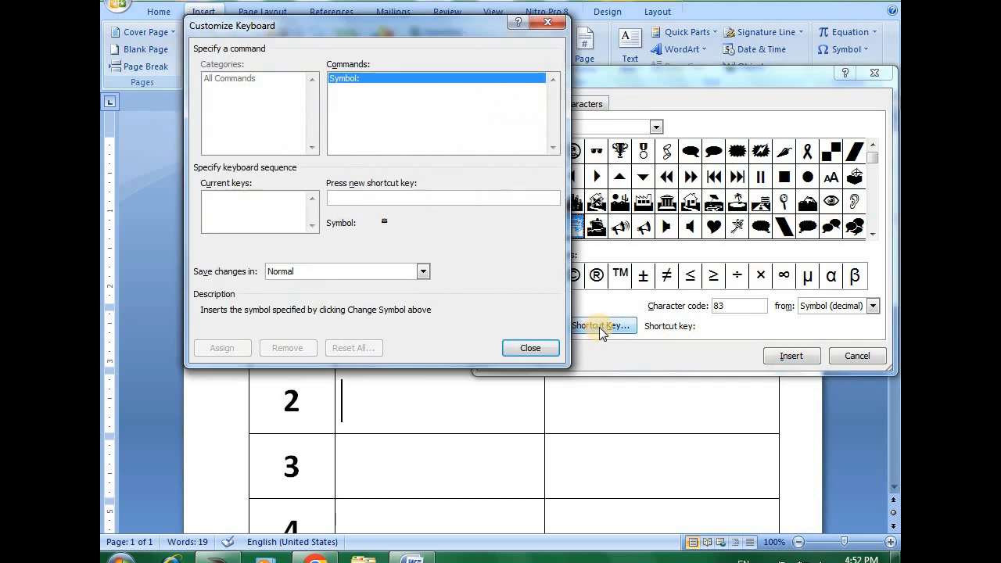
pyautogui.click(388, 198)
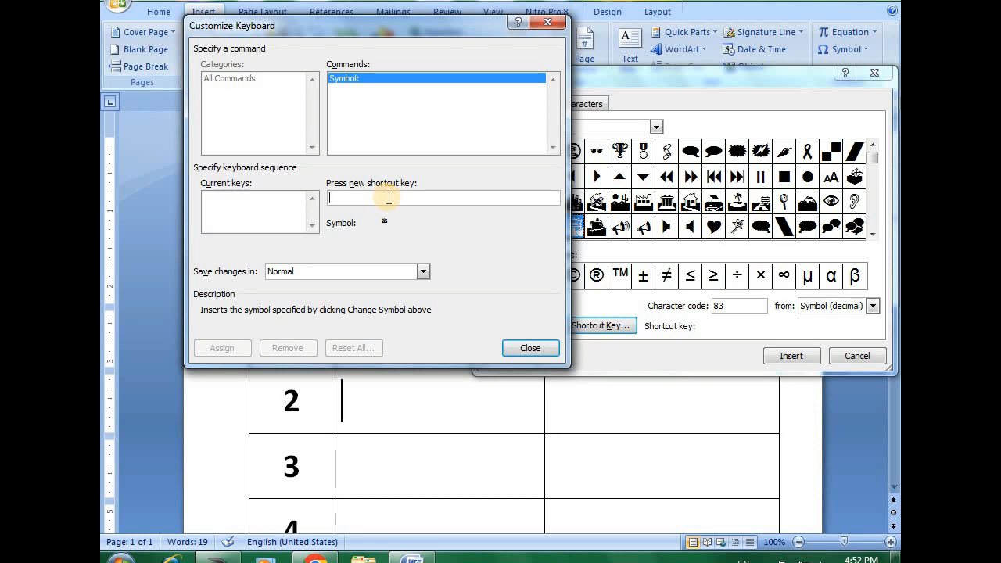
pyautogui.press('ctrl+KP_Multiply')
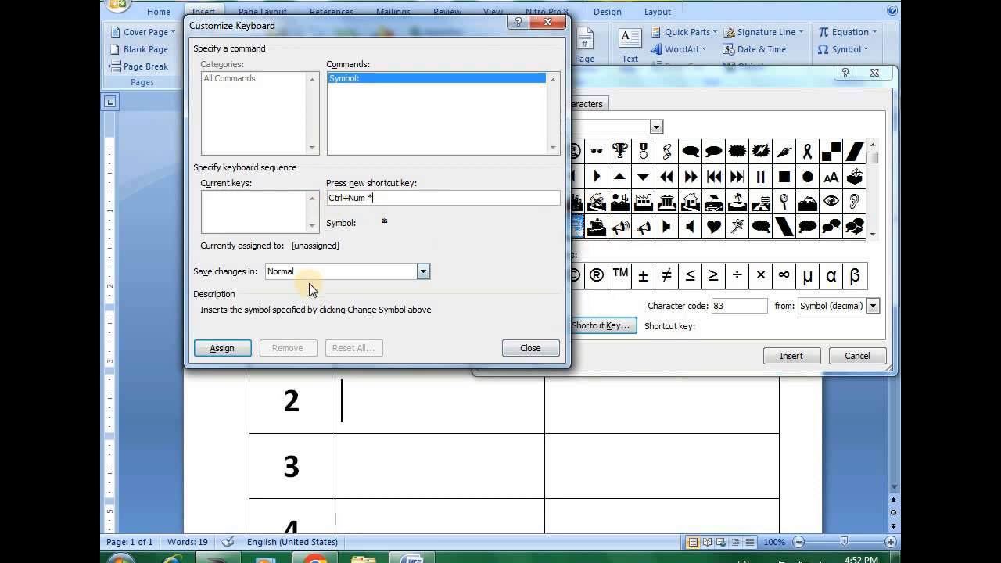
pyautogui.click(370, 278)
pyautogui.click(329, 293)
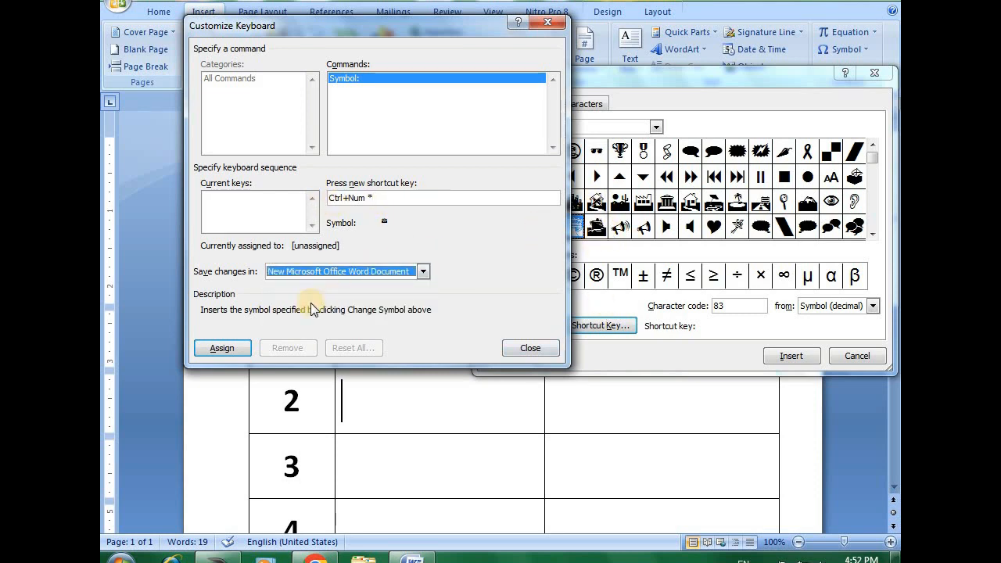
pyautogui.click(219, 352)
pyautogui.click(528, 350)
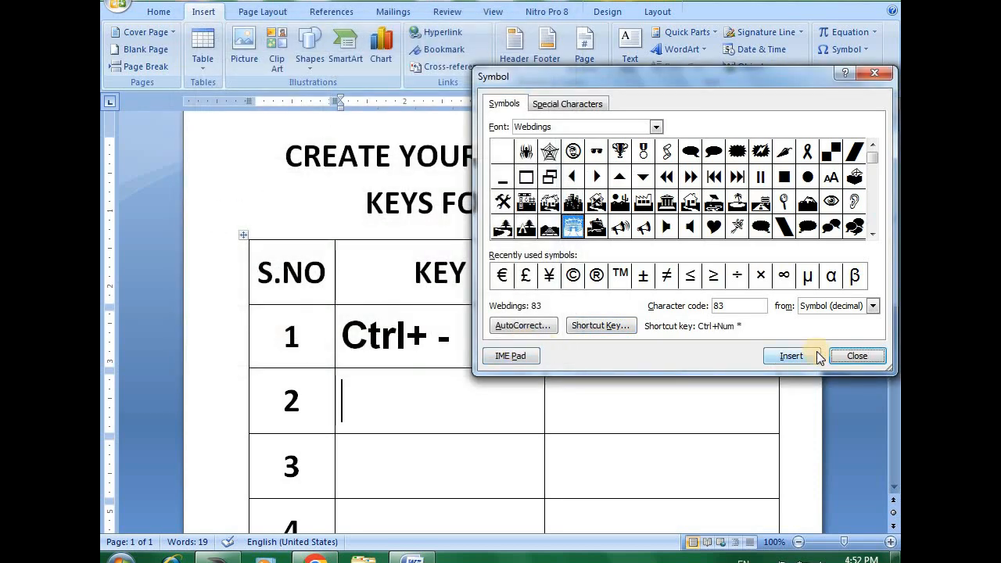
pyautogui.click(856, 356)
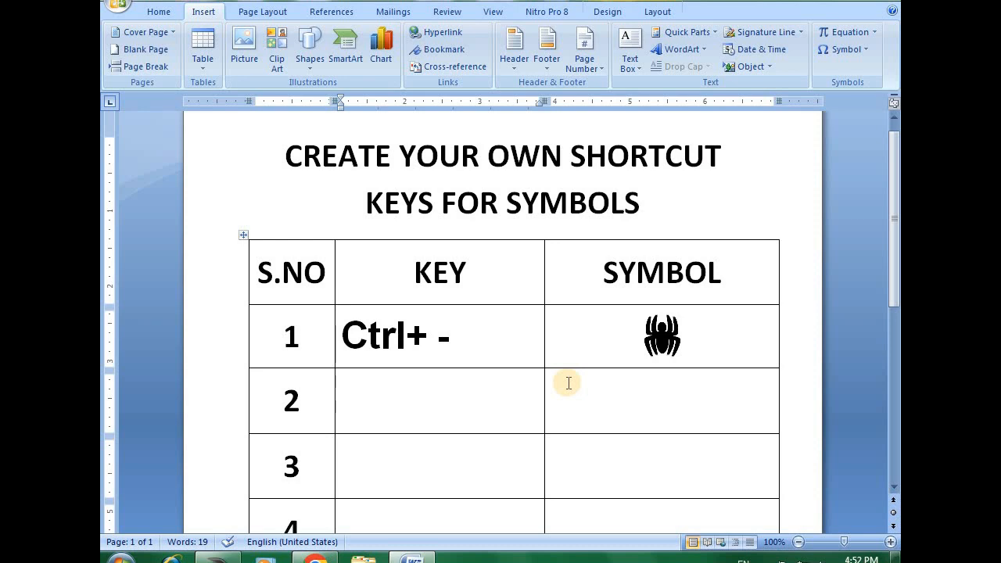
# - Enter "Ctrl+*" in row 2's KEY cell and insert the stadium into that row's SYMBOL cell using its assigned shortcut
pyautogui.write('Ctrl+*')
pyautogui.click(660, 395)
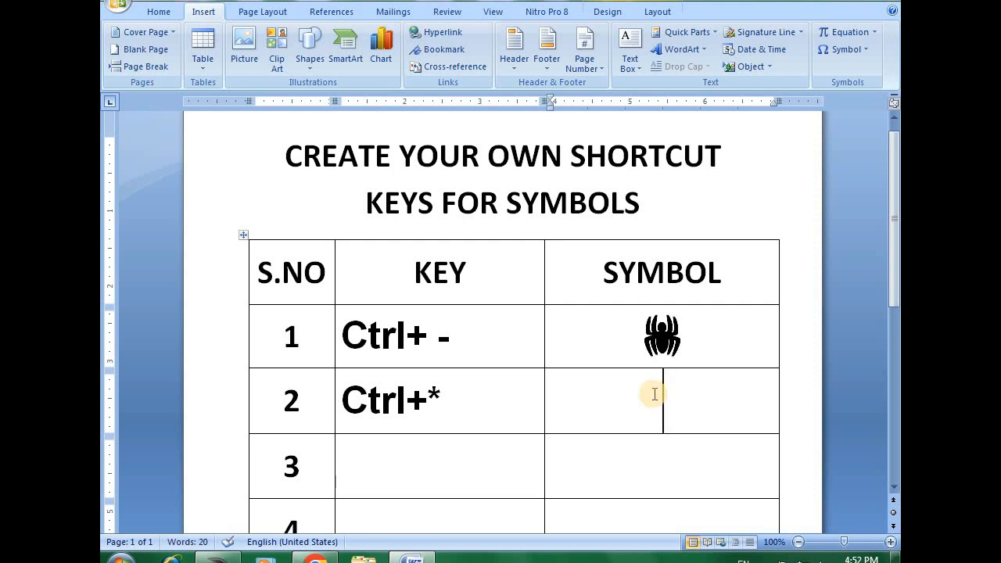
pyautogui.hotkey('ctrl', 'v')
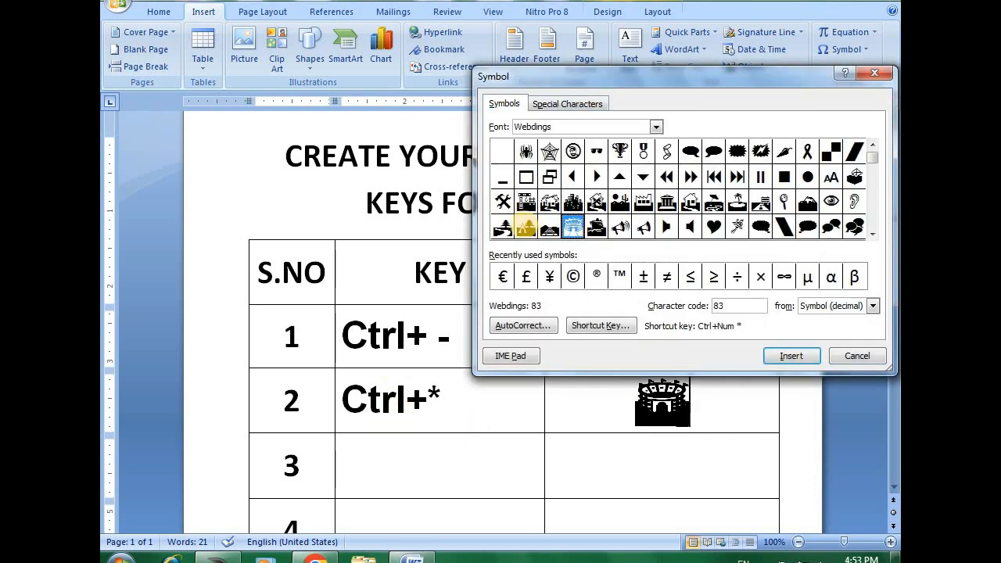
# - Assign the shortcut Ctrl+Num + to the Webdings hammer-and-wrench symbol (code 64), saving it in New Microsoft Office Word Document
pyautogui.click(503, 205)
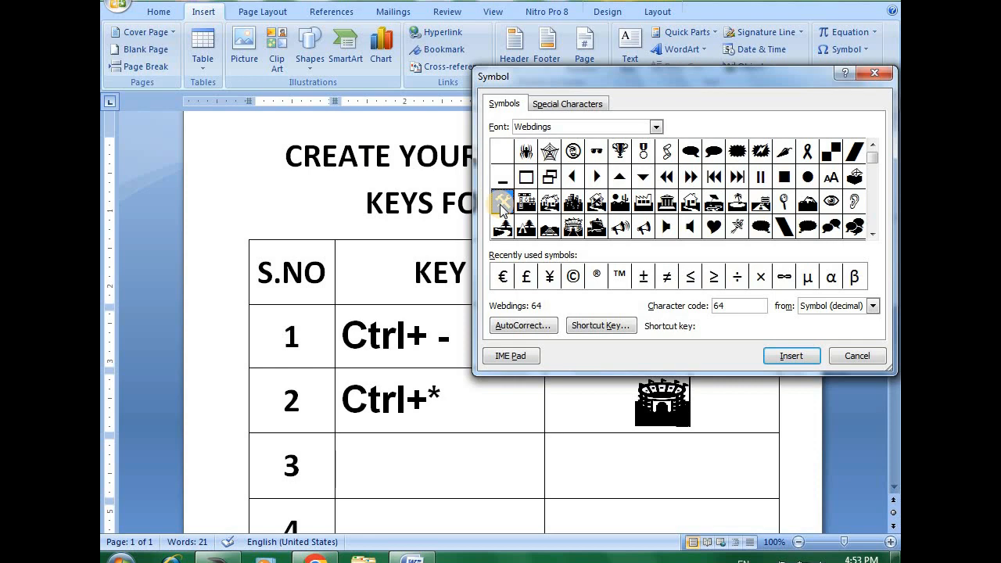
pyautogui.click(601, 326)
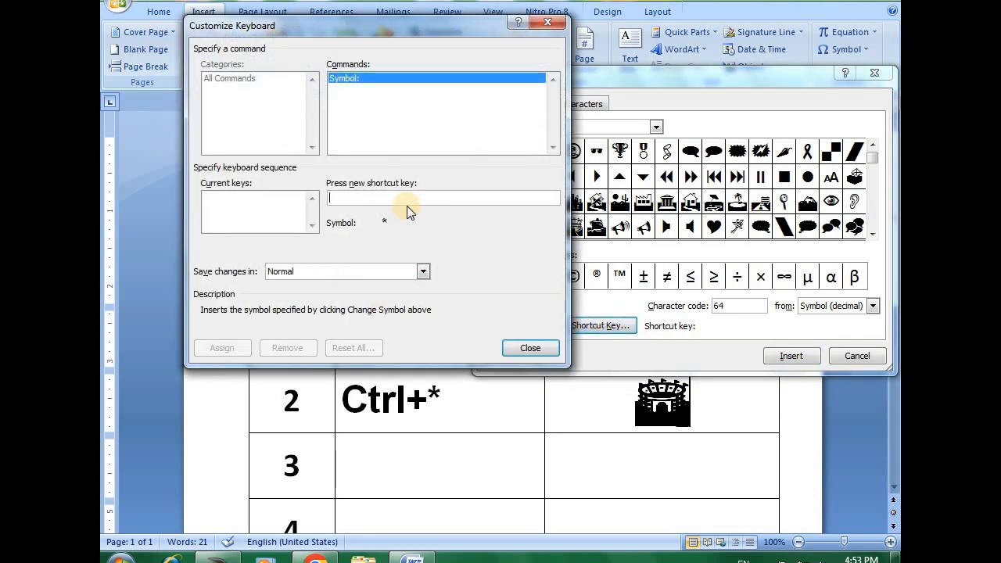
pyautogui.press('ctrl+KP_Add')
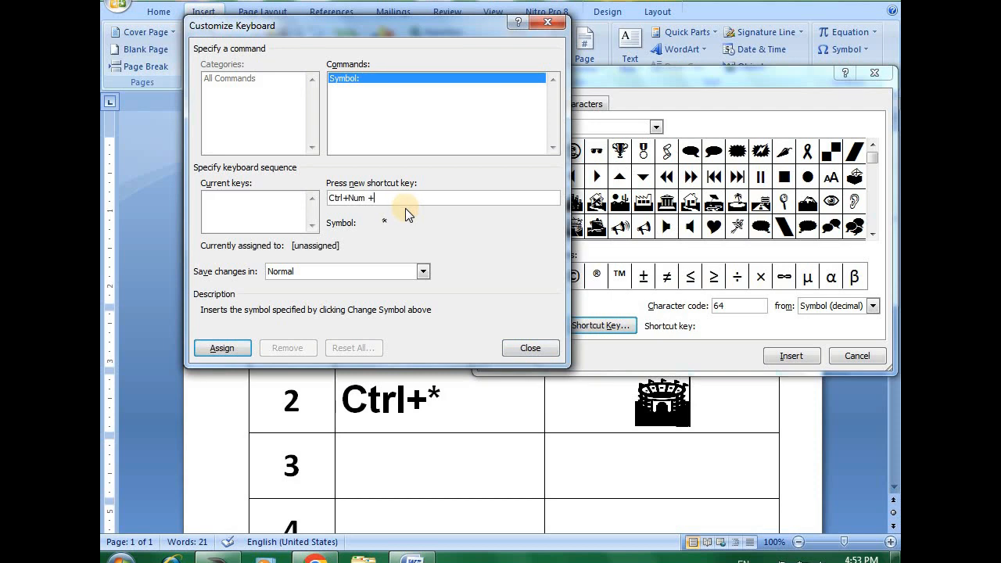
pyautogui.click(311, 272)
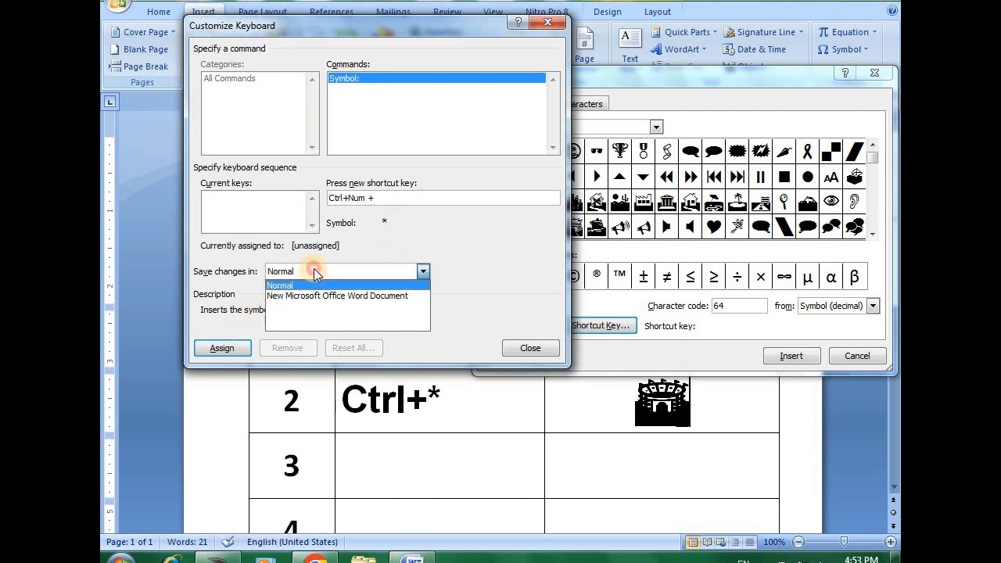
pyautogui.click(306, 295)
pyautogui.click(226, 348)
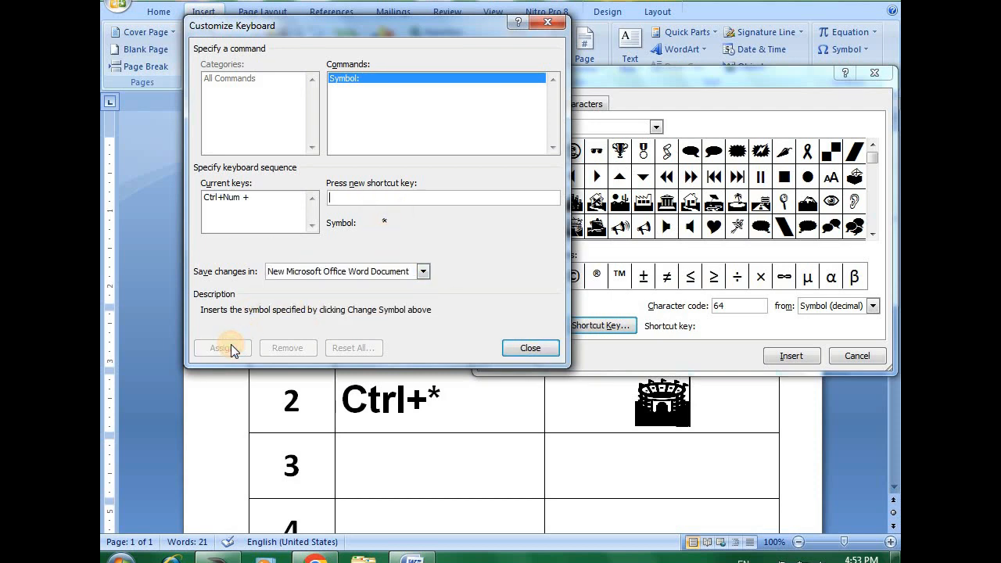
pyautogui.click(530, 348)
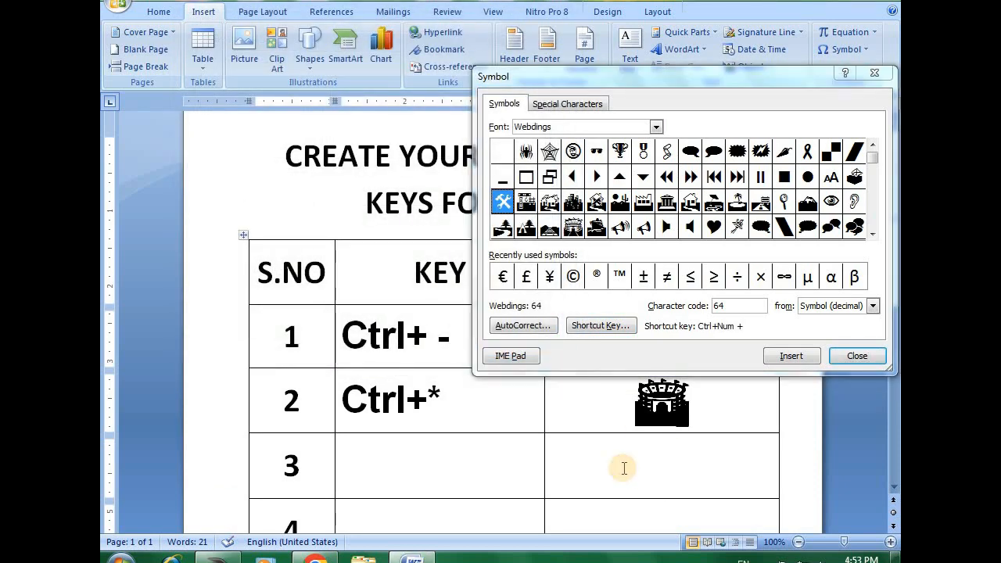
# - Insert the hammer and wrench into row 3's SYMBOL cell using its assigned shortcut, and enter "Ctrl+ +" in that row's KEY cell
pyautogui.press('ctrl+KP_Add')
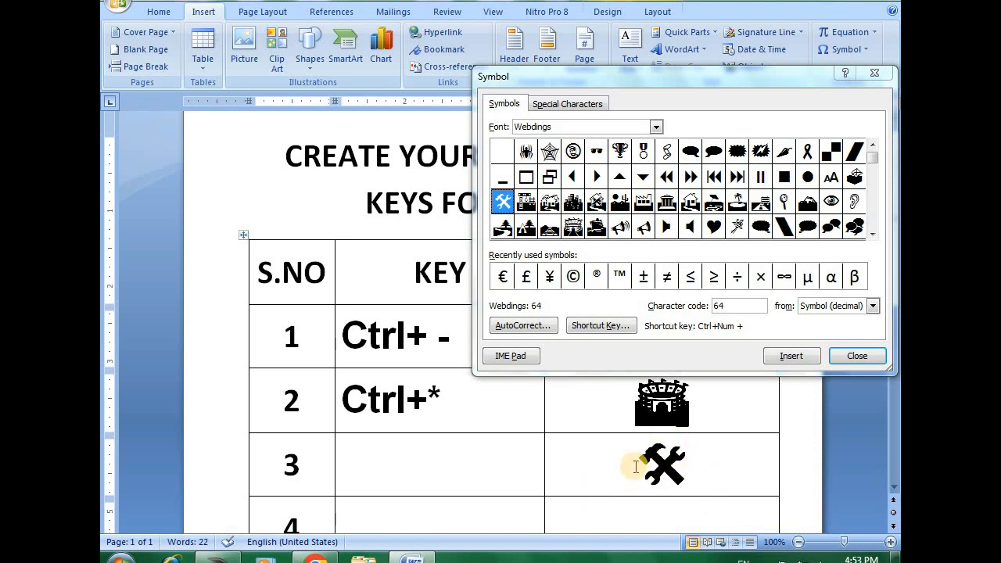
pyautogui.click(469, 454)
pyautogui.write('Ctrl')
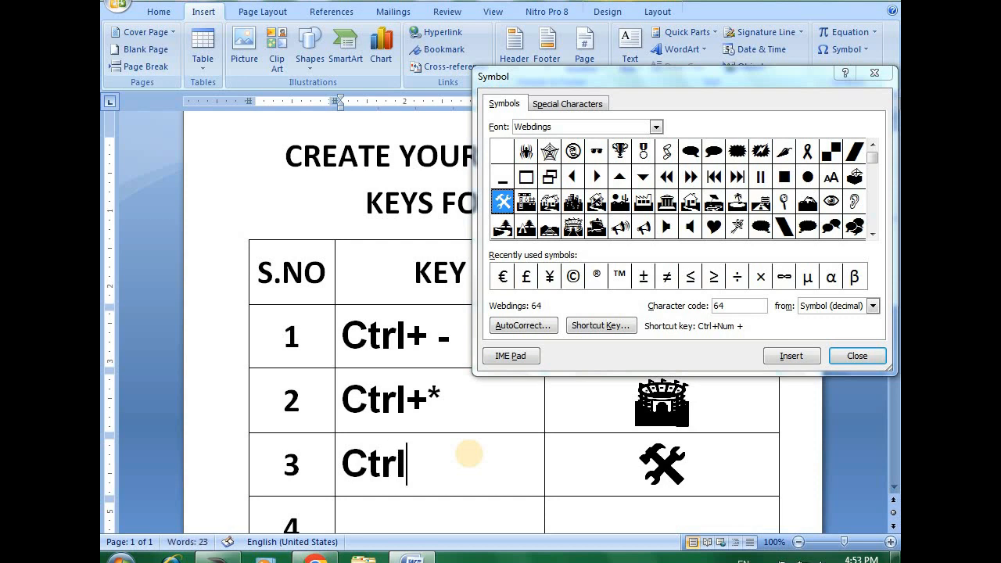
pyautogui.write('+ +')
# - Reassign Ctrl+Num + to the hammer-and-wrench symbol in New Microsoft Office Word Document, remove that shortcut from it, and close the symbol list
pyautogui.click(653, 456)
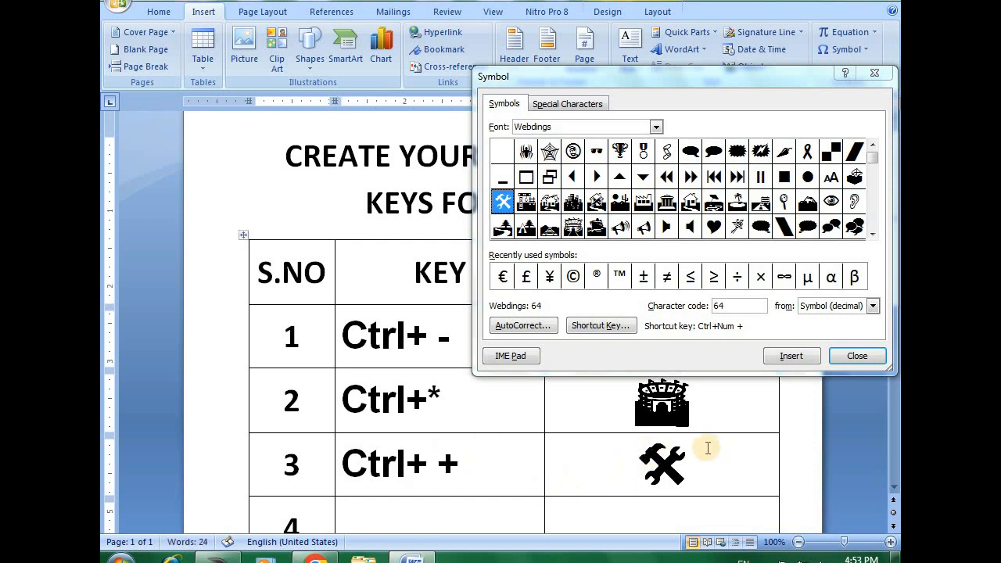
pyautogui.click(600, 325)
pyautogui.click(348, 272)
pyautogui.click(335, 292)
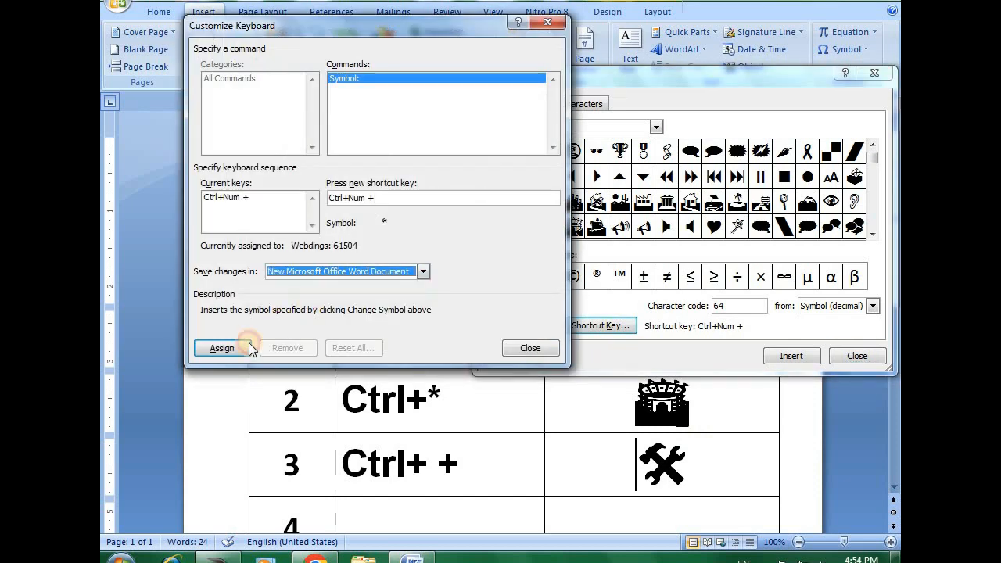
pyautogui.click(223, 349)
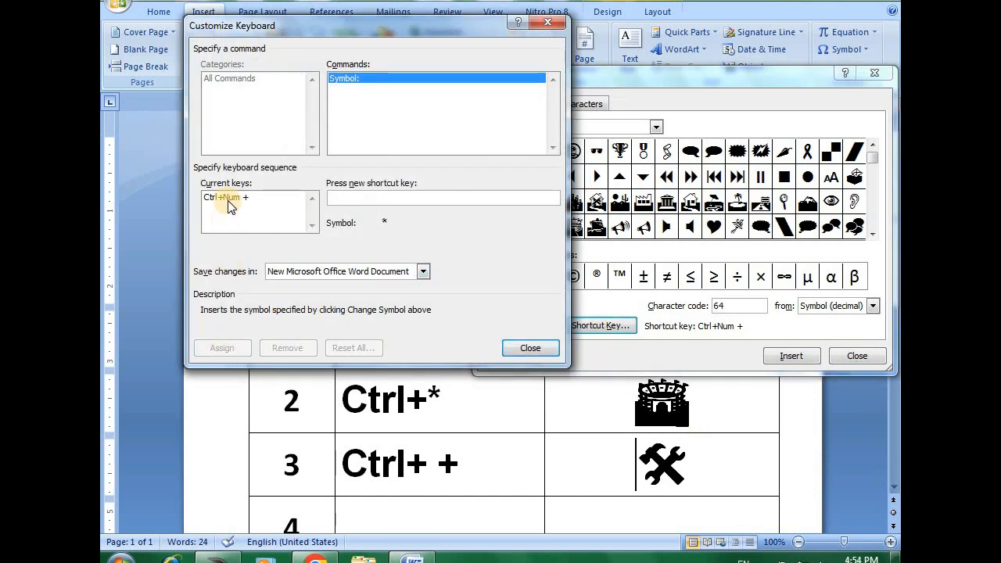
pyautogui.click(275, 200)
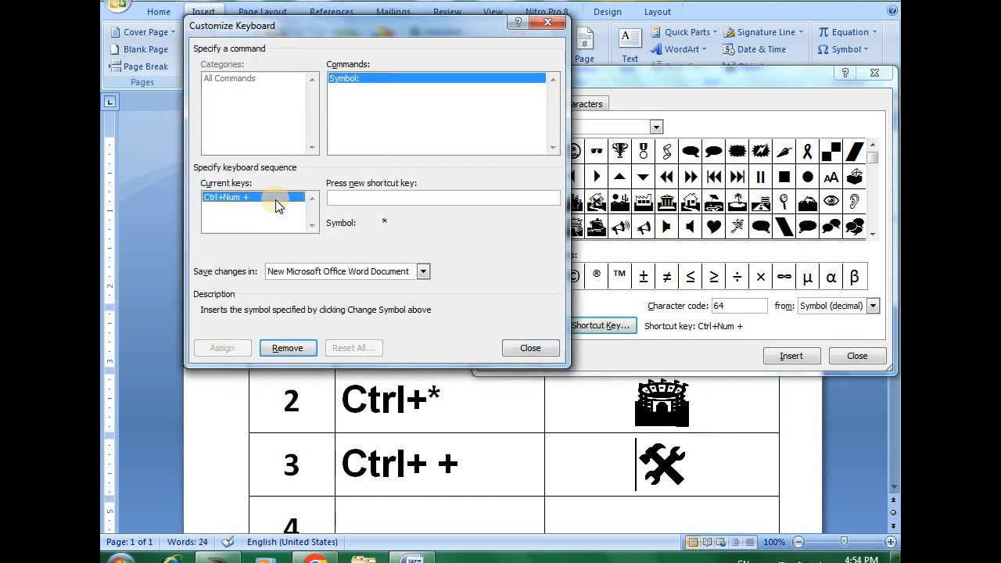
pyautogui.click(282, 348)
pyautogui.click(532, 349)
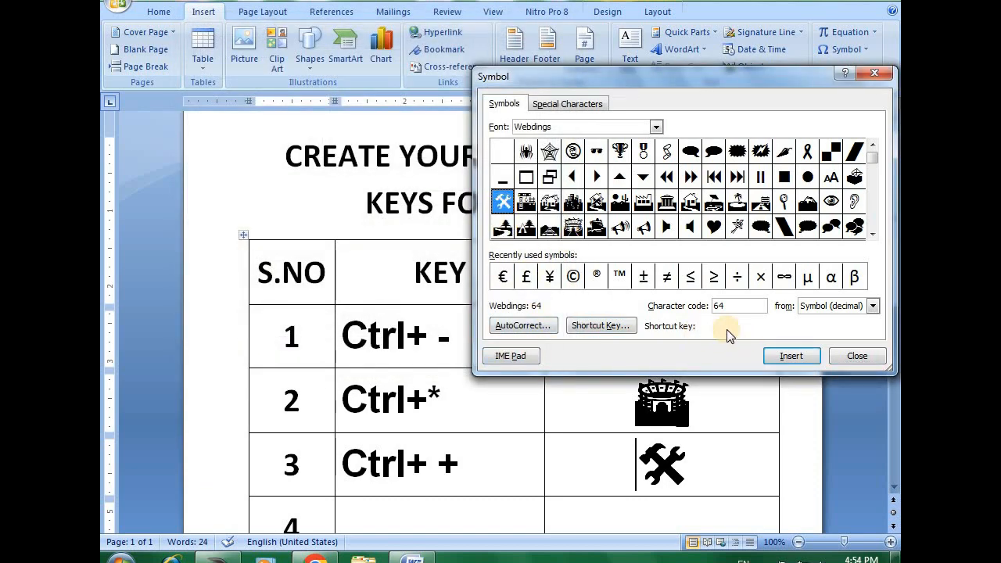
pyautogui.click(666, 202)
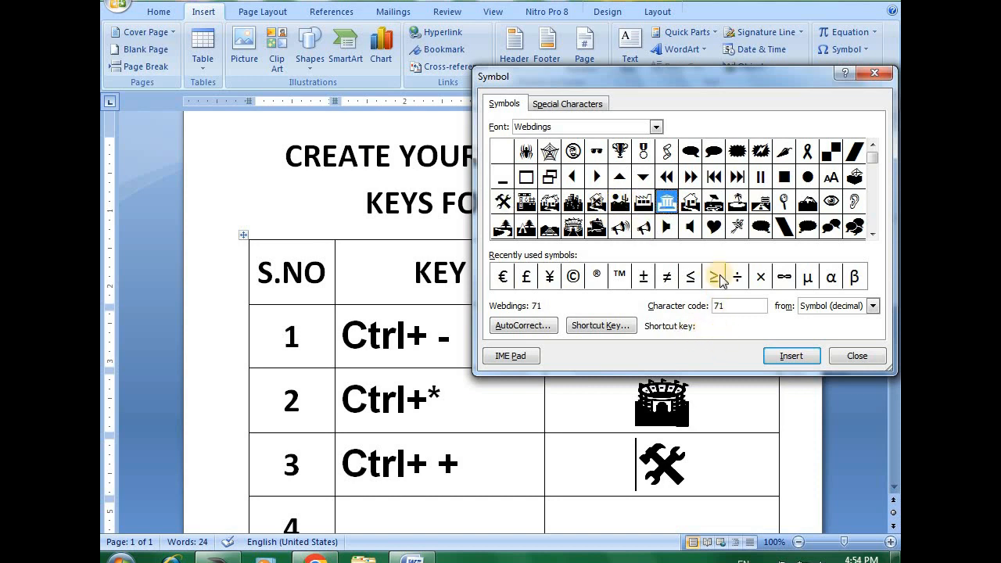
pyautogui.click(858, 356)
pyautogui.scroll(-2, 448, 345)
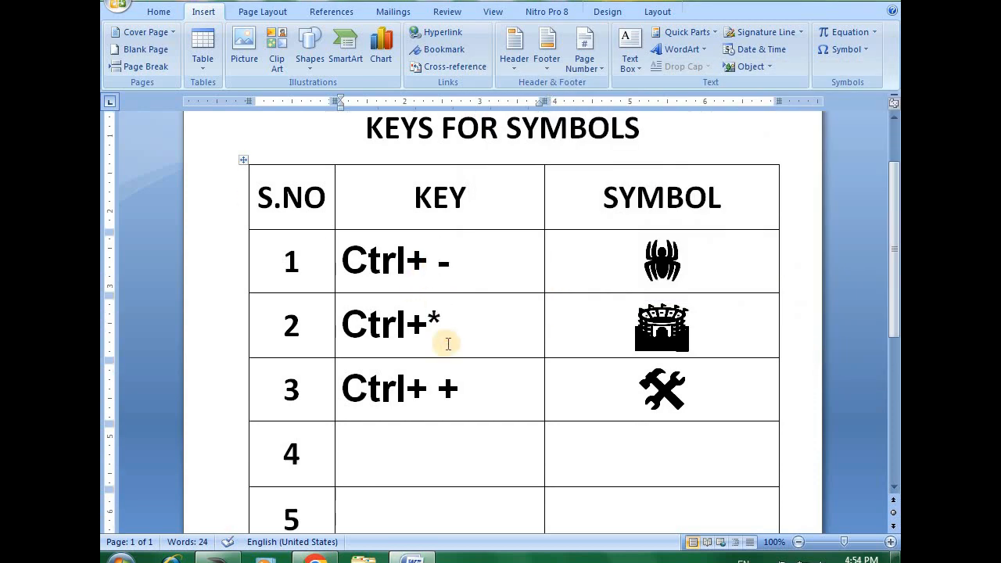
pyautogui.scroll(2, 448, 357)
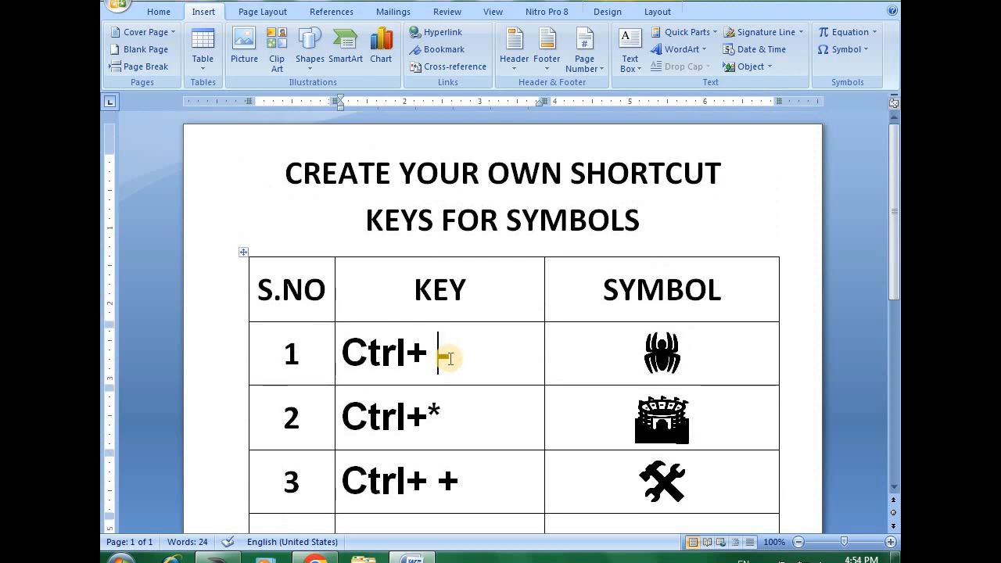
pyautogui.click(450, 355)
pyautogui.scroll(-1, 453, 355)
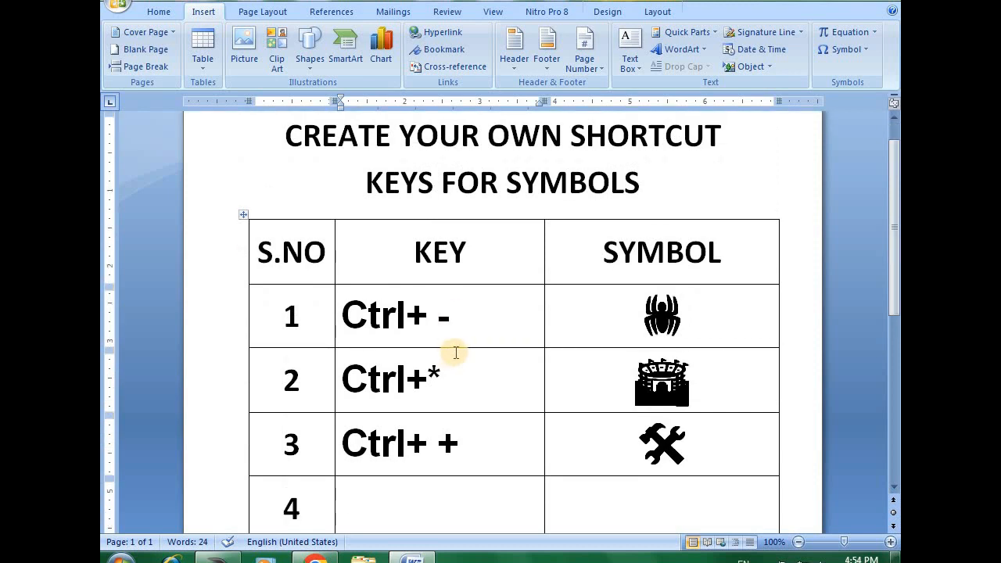